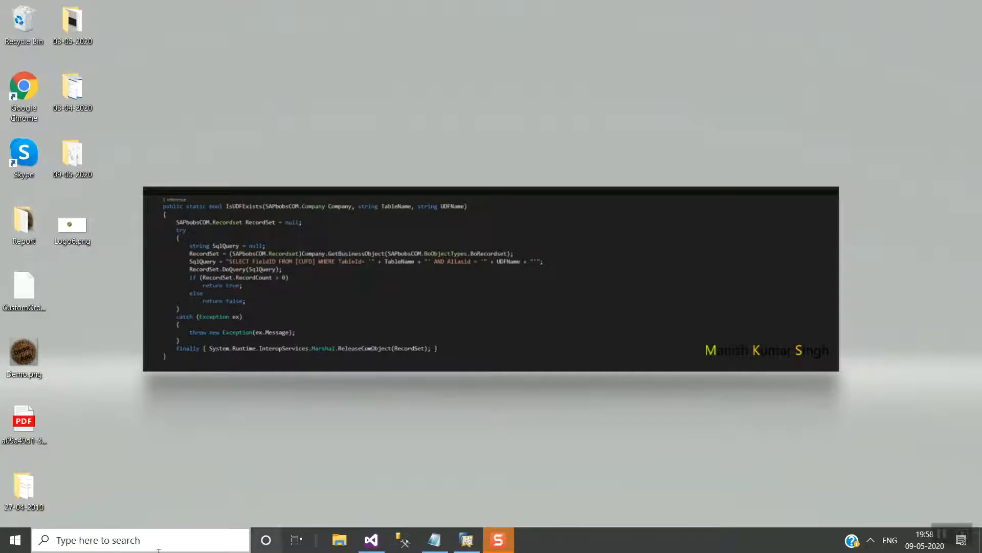
# Open Paint 3D and start a new blank canvas.
pyautogui.click(88, 544)
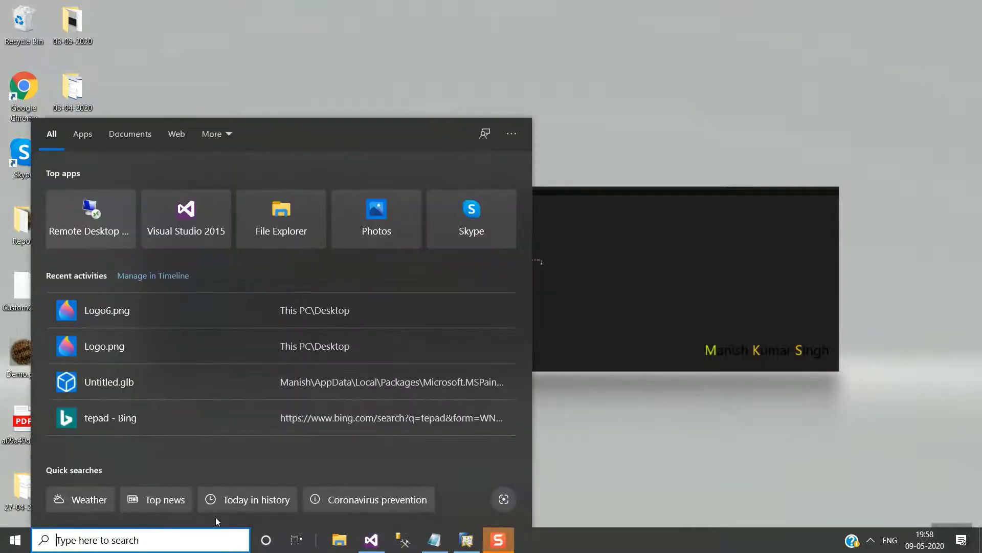
pyautogui.moveTo(507, 549)
pyautogui.write('paint')
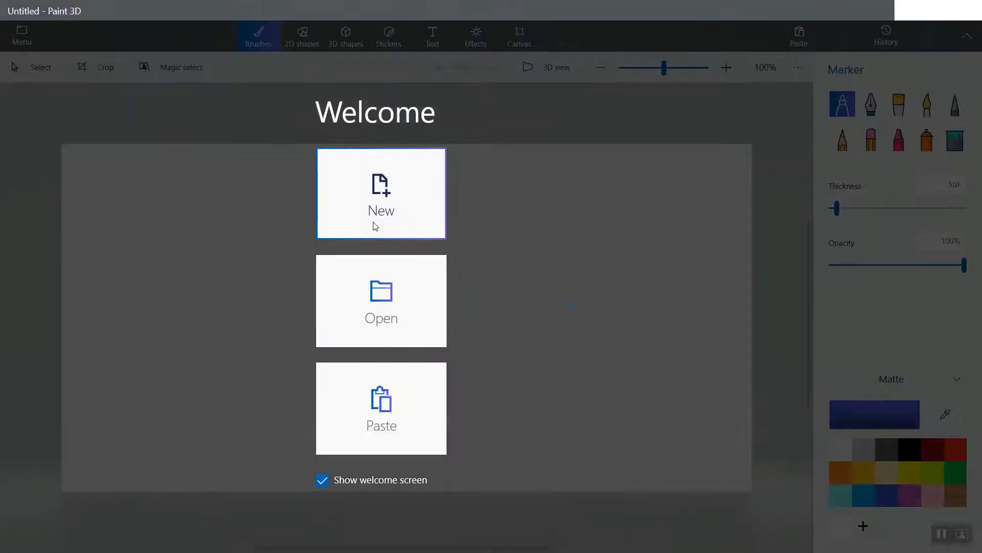
pyautogui.click(375, 218)
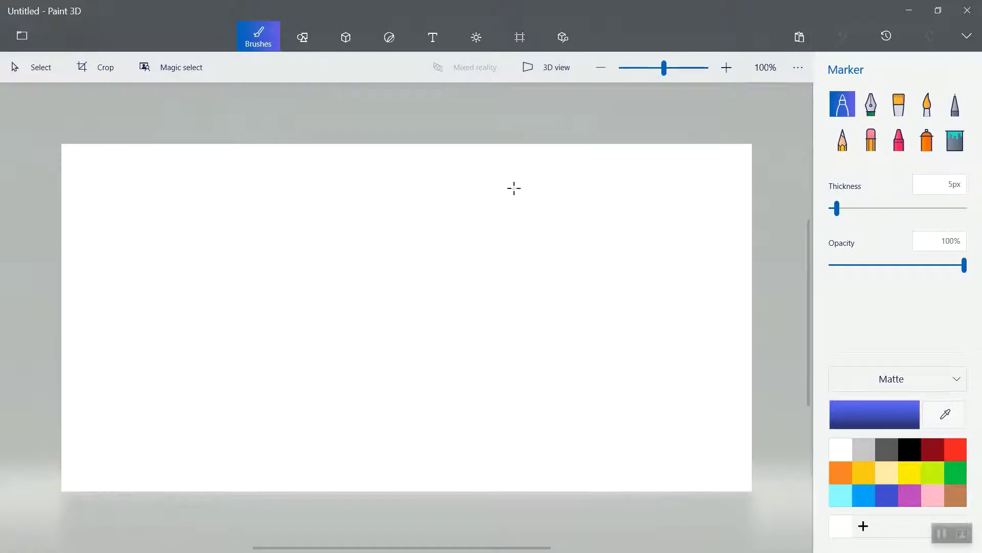
# Draw a blue 3D sphere on the canvas, left of its centre.
pyautogui.click(349, 36)
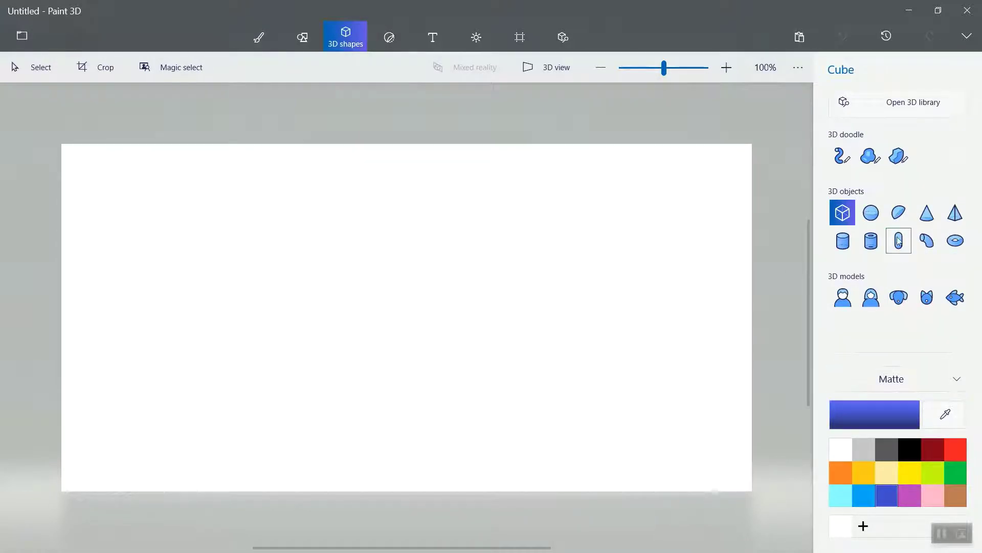
pyautogui.click(876, 214)
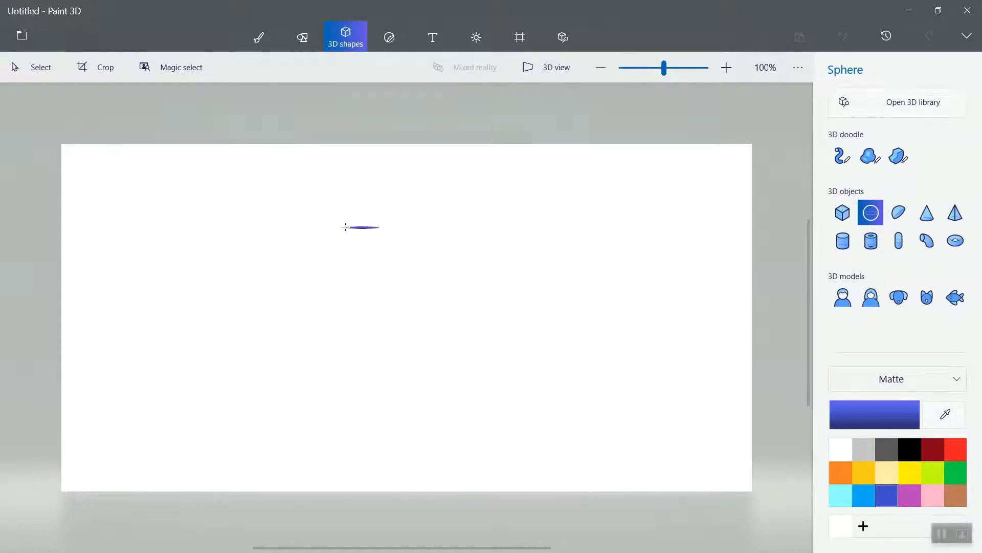
pyautogui.moveTo(346, 227); pyautogui.dragTo(278, 345)
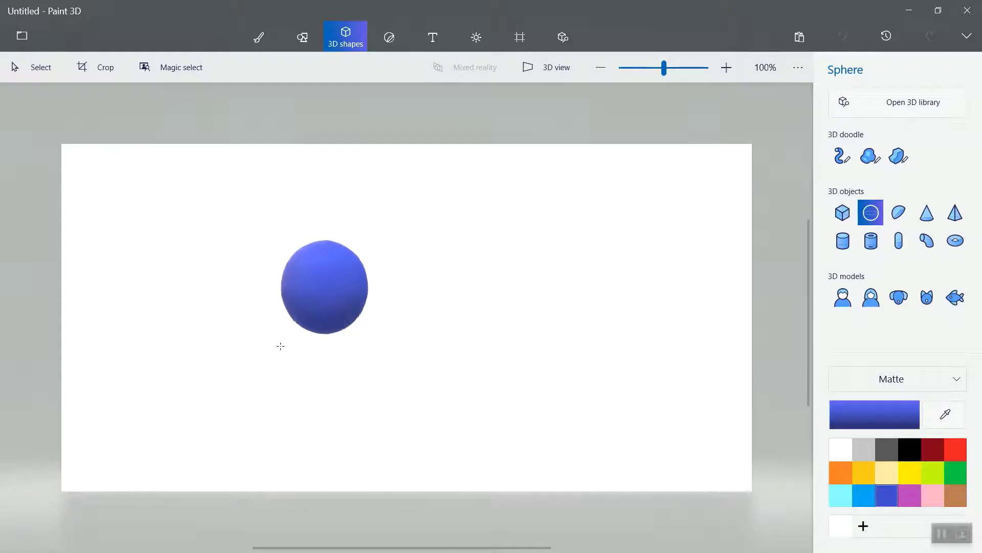
pyautogui.click(520, 276)
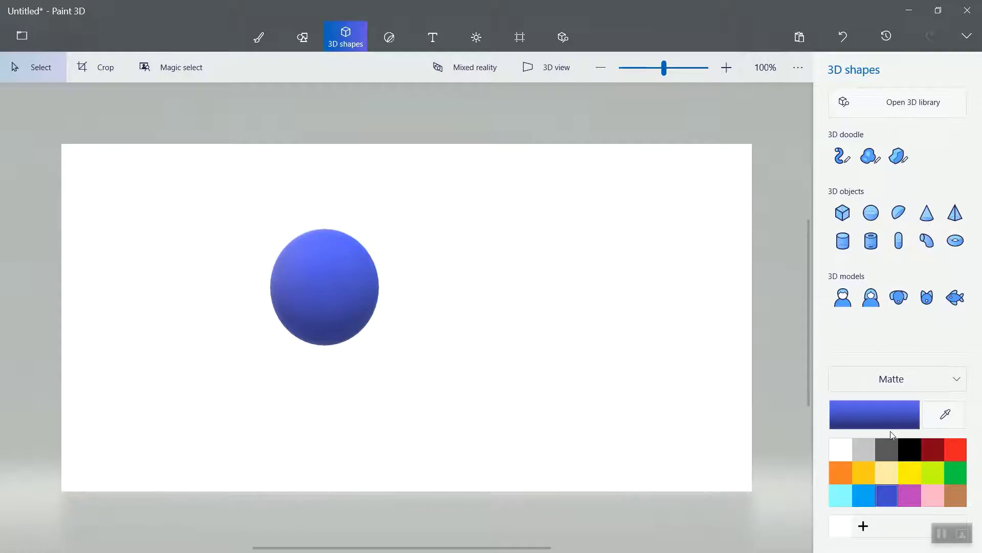
# Add a golden-yellow hemisphere over the lower part of the sphere and rotate it so its dome faces down.
pyautogui.click(868, 474)
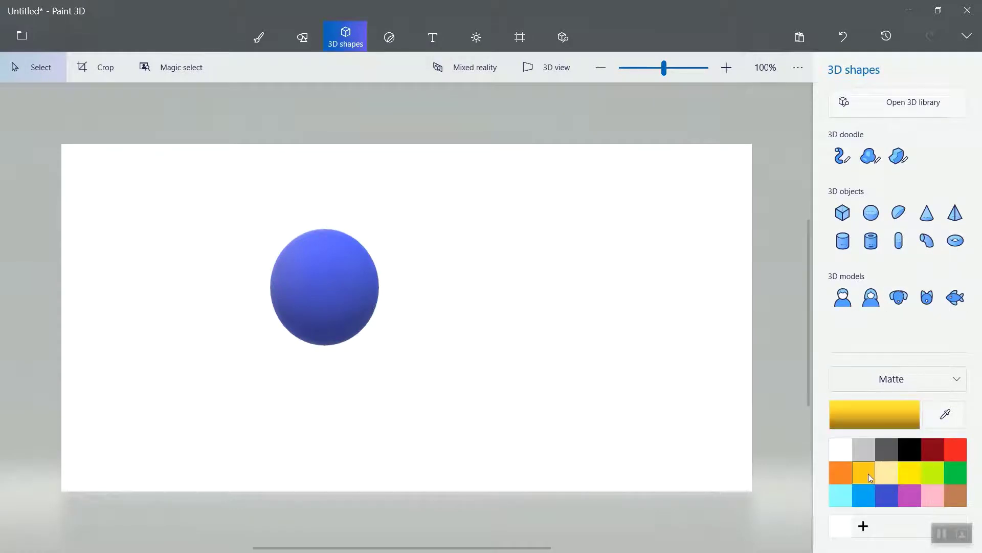
pyautogui.click(903, 215)
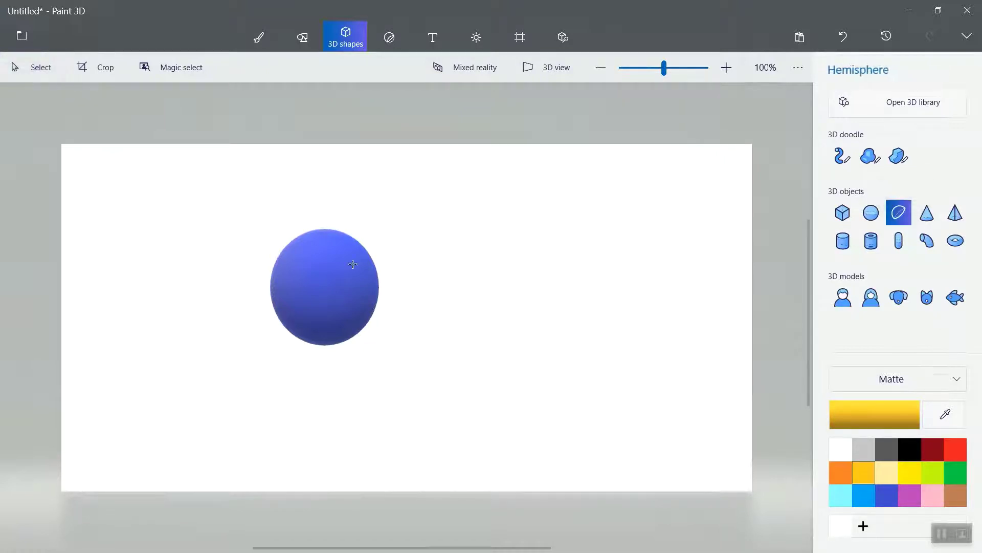
pyautogui.moveTo(272, 284); pyautogui.dragTo(372, 331)
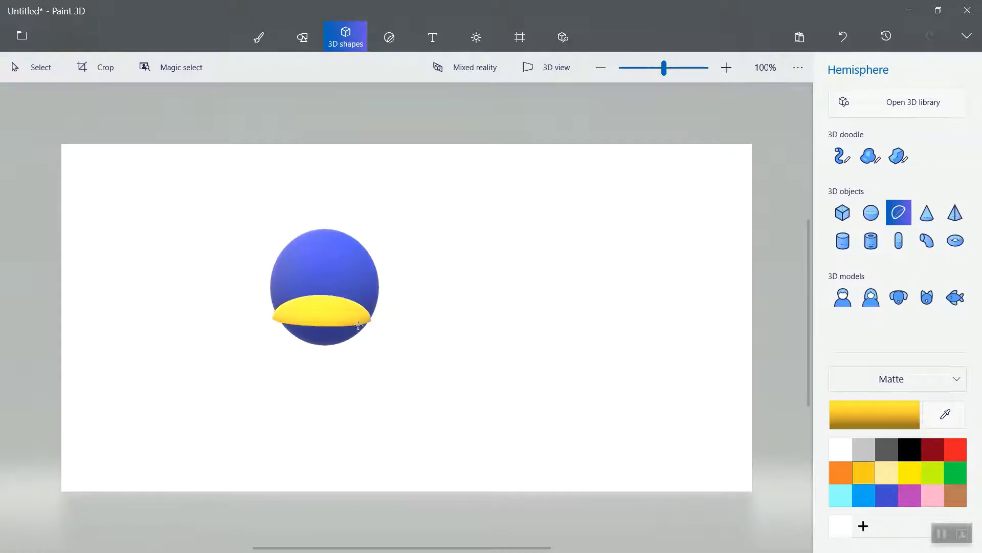
pyautogui.click(328, 303)
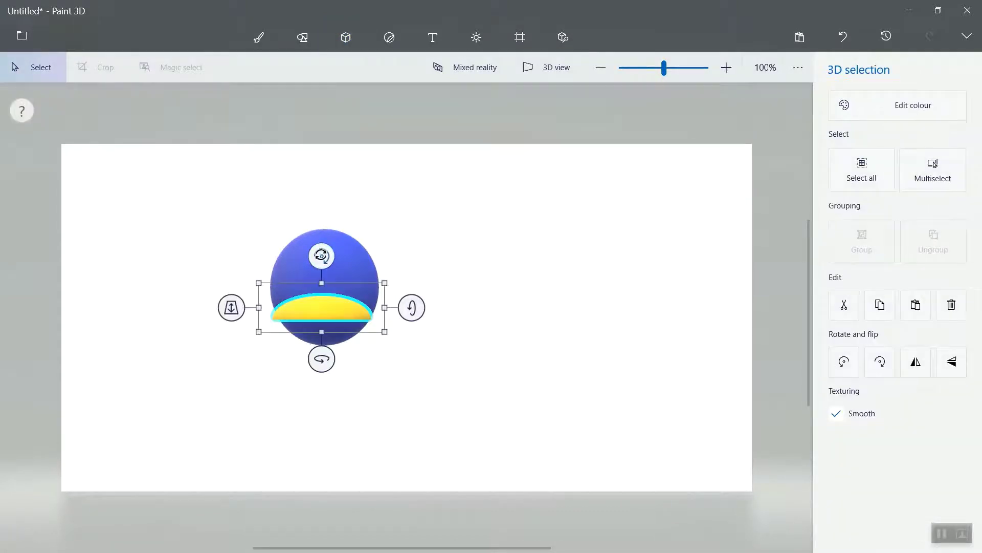
pyautogui.moveTo(322, 256); pyautogui.dragTo(330, 358)
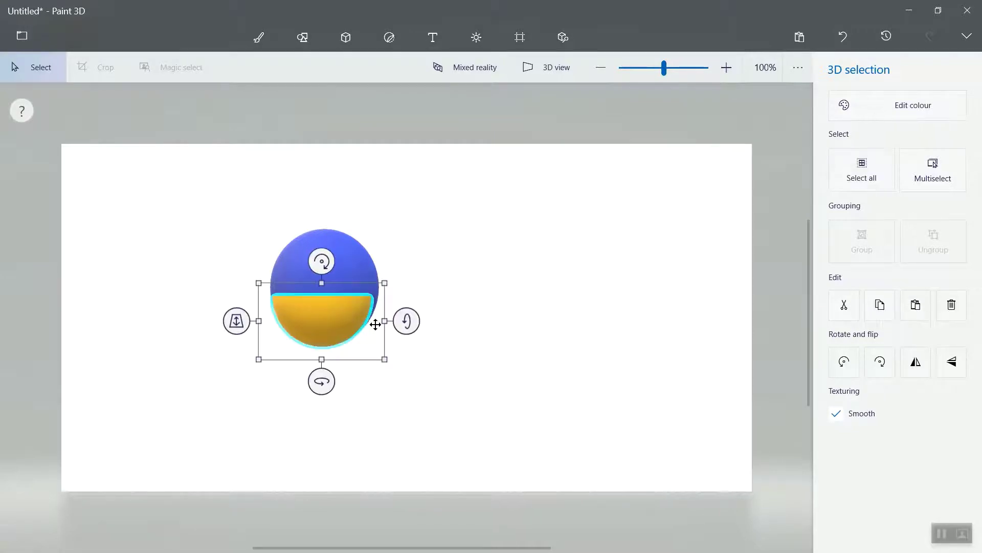
# Resize and move the yellow hemisphere so its rounded outline matches the lower part of the blue sphere.
pyautogui.moveTo(385, 320); pyautogui.dragTo(393, 326)
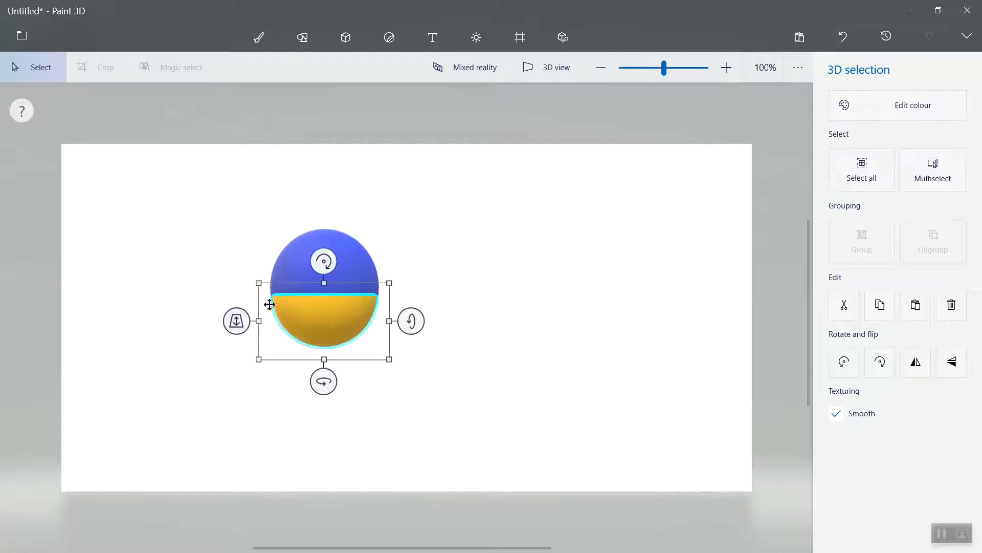
pyautogui.moveTo(261, 320); pyautogui.dragTo(259, 320)
pyautogui.moveTo(324, 333); pyautogui.dragTo(326, 321)
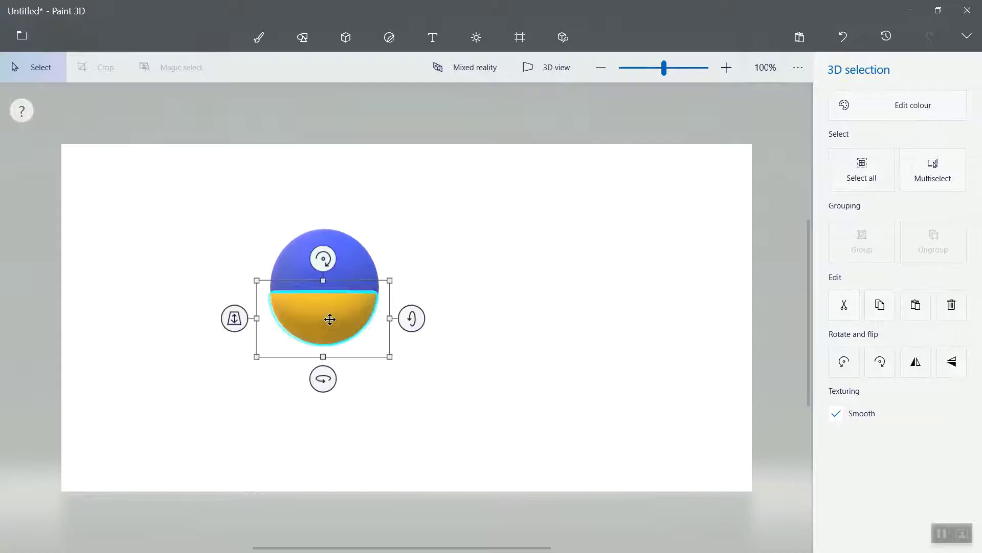
pyautogui.moveTo(386, 282); pyautogui.dragTo(384, 283)
pyautogui.click(417, 303)
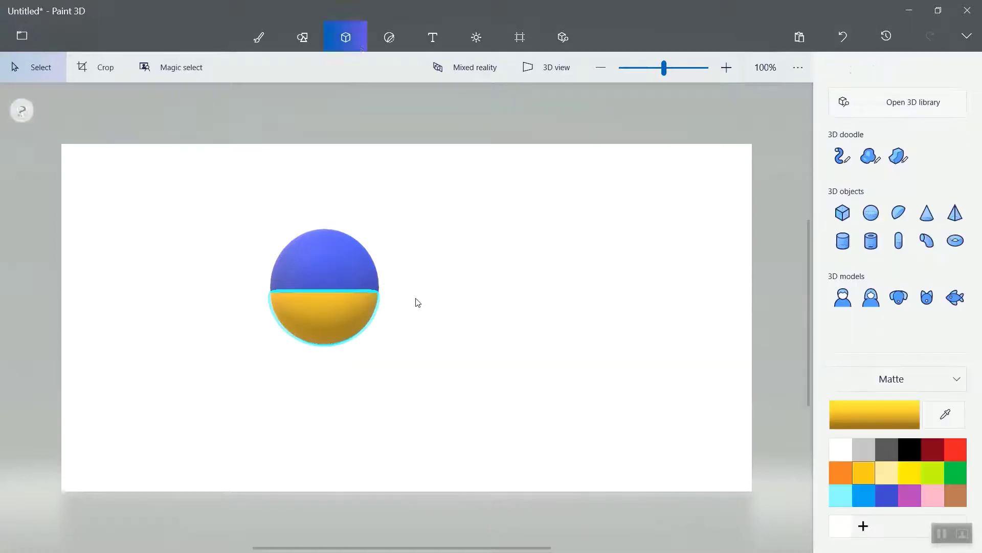
pyautogui.click(339, 314)
pyautogui.moveTo(322, 356); pyautogui.dragTo(324, 363)
pyautogui.click(367, 386)
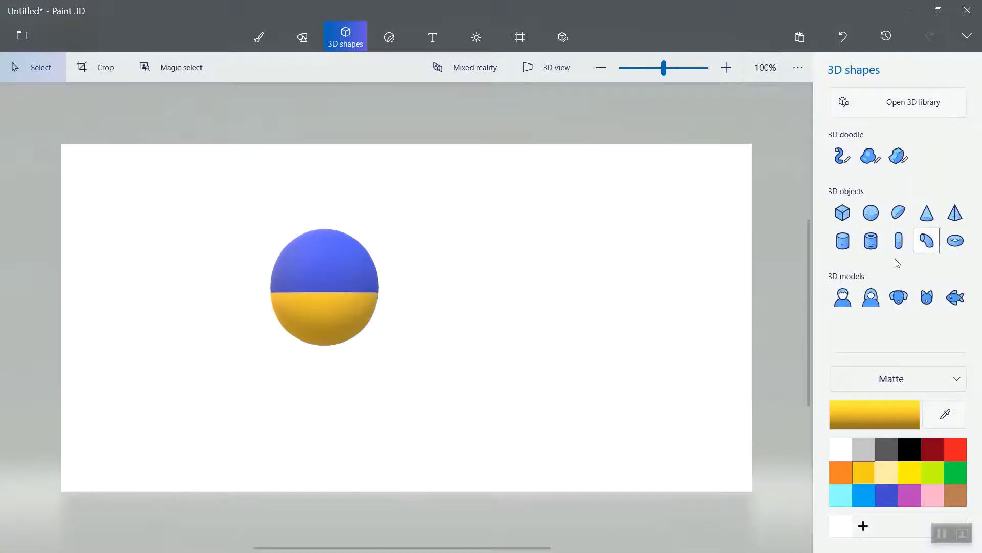
# Stretch the yellow hemisphere up to the sphere's middle and widen it slightly on both sides.
pyautogui.click(311, 316)
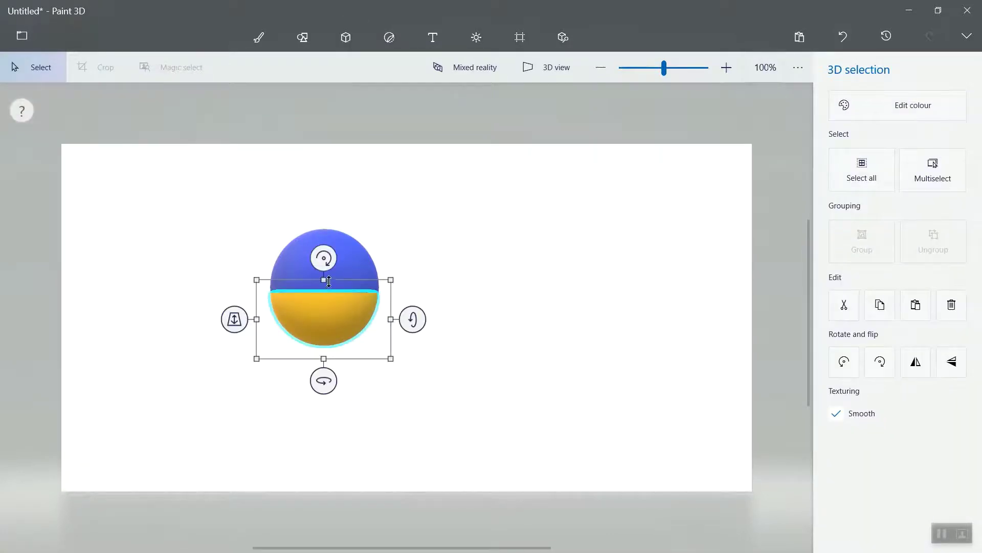
pyautogui.moveTo(324, 279); pyautogui.dragTo(325, 274)
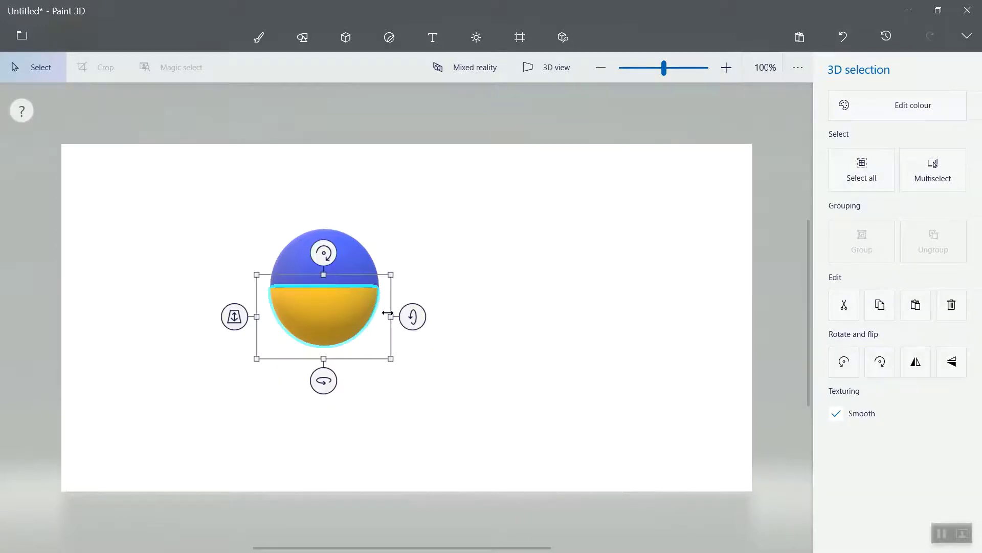
pyautogui.moveTo(391, 316); pyautogui.dragTo(395, 321)
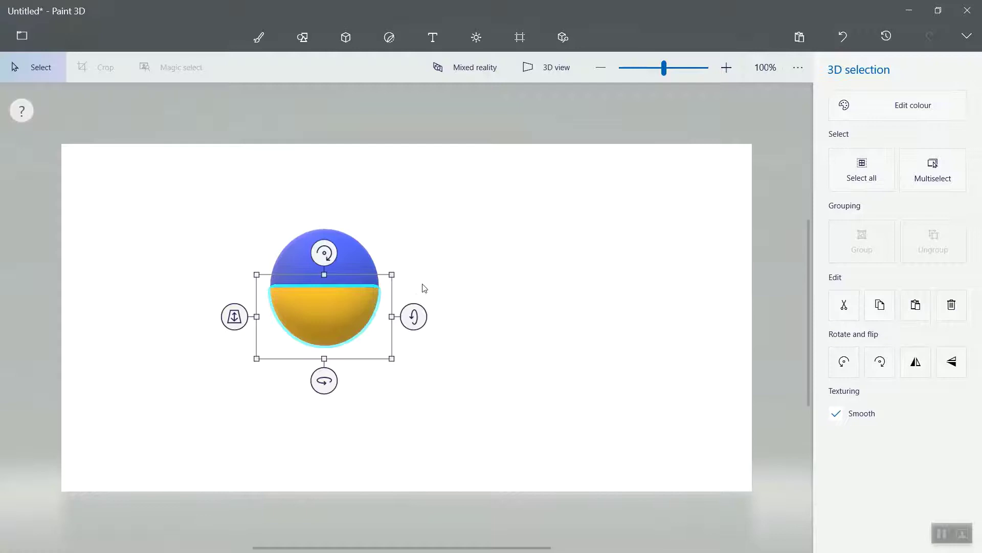
pyautogui.press('Escape')
pyautogui.click(273, 303)
pyautogui.moveTo(256, 316); pyautogui.dragTo(252, 321)
pyautogui.press('Escape')
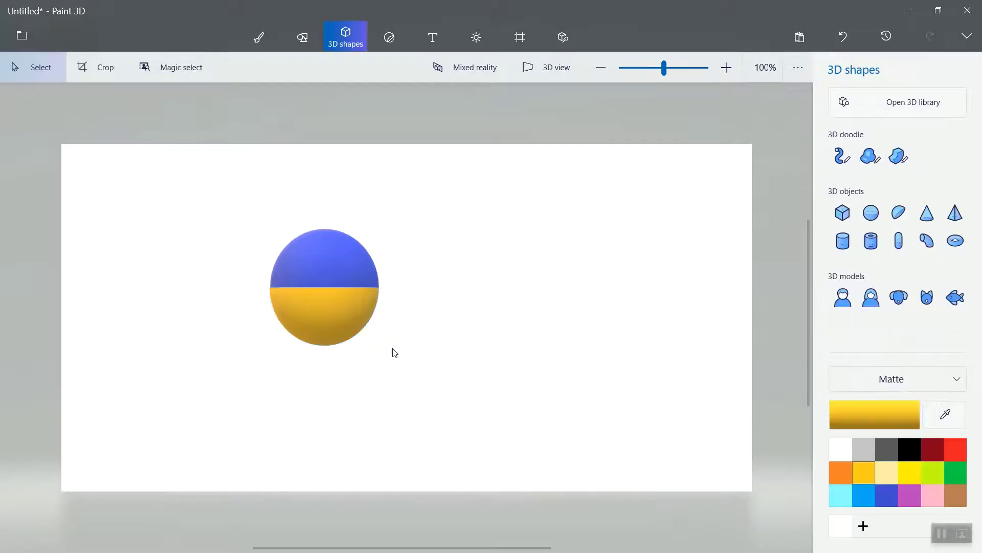
# Fine-tune the width of the yellow hemisphere at its left edge so it lines up with the sphere's outline.
pyautogui.click(375, 318)
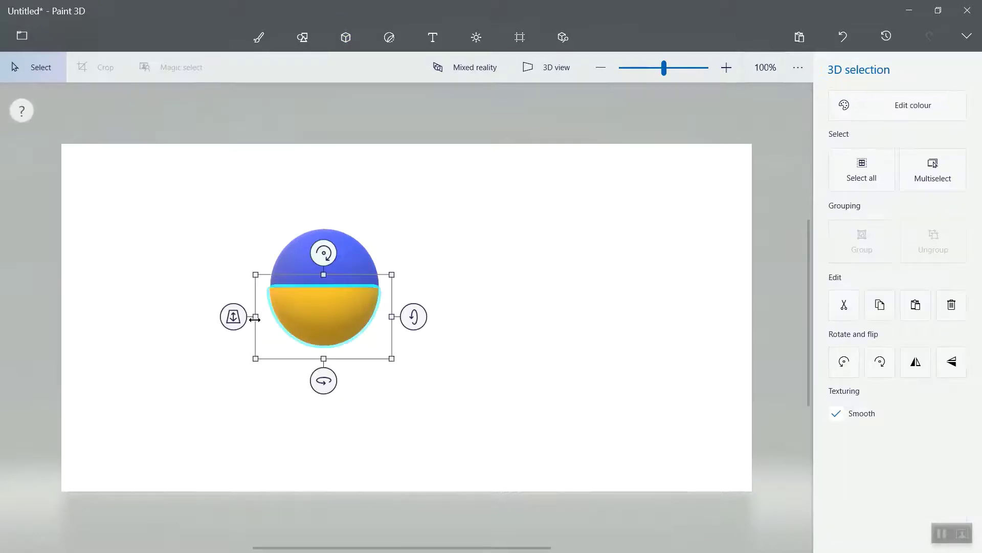
pyautogui.moveTo(256, 317); pyautogui.dragTo(256, 317)
pyautogui.press('Escape')
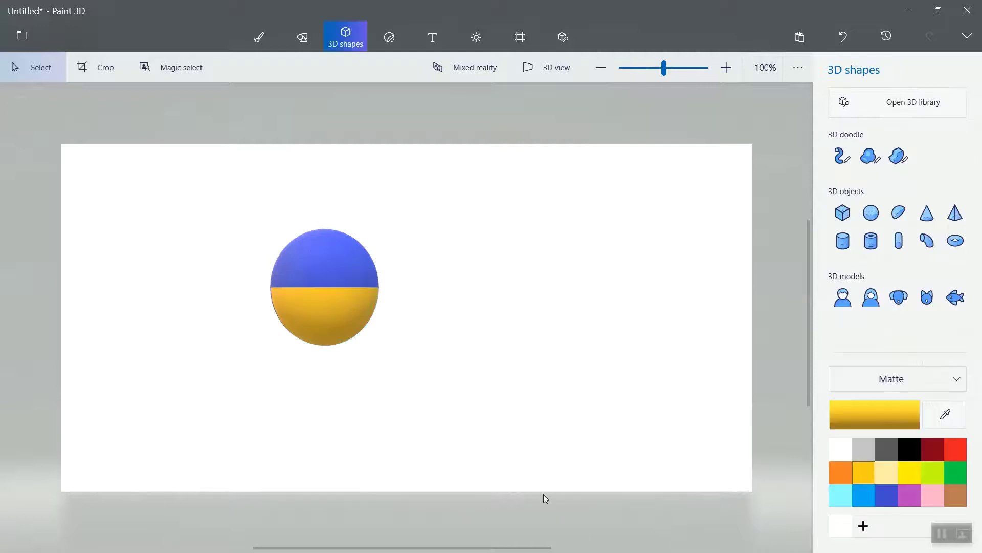
pyautogui.click(293, 317)
pyautogui.moveTo(257, 317); pyautogui.dragTo(257, 315)
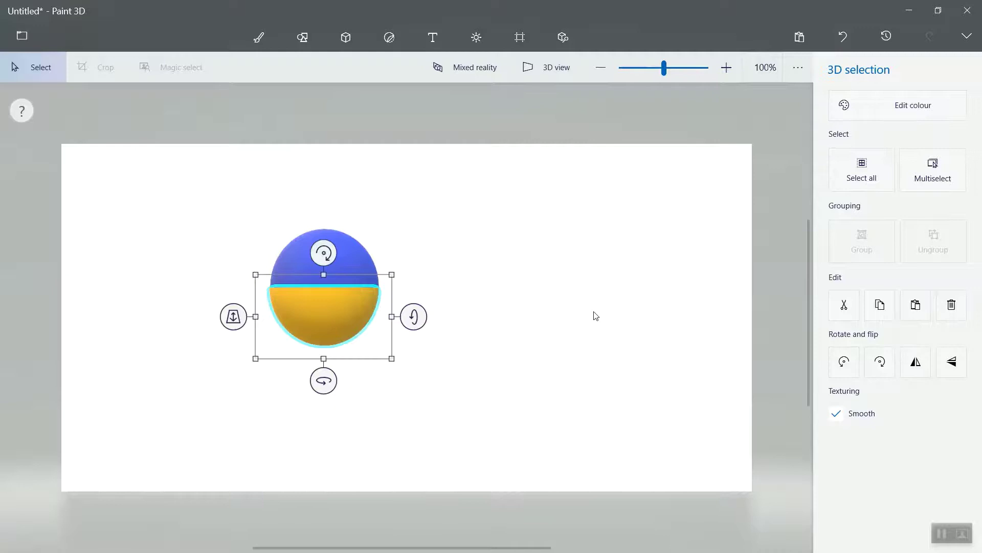
pyautogui.press('Escape')
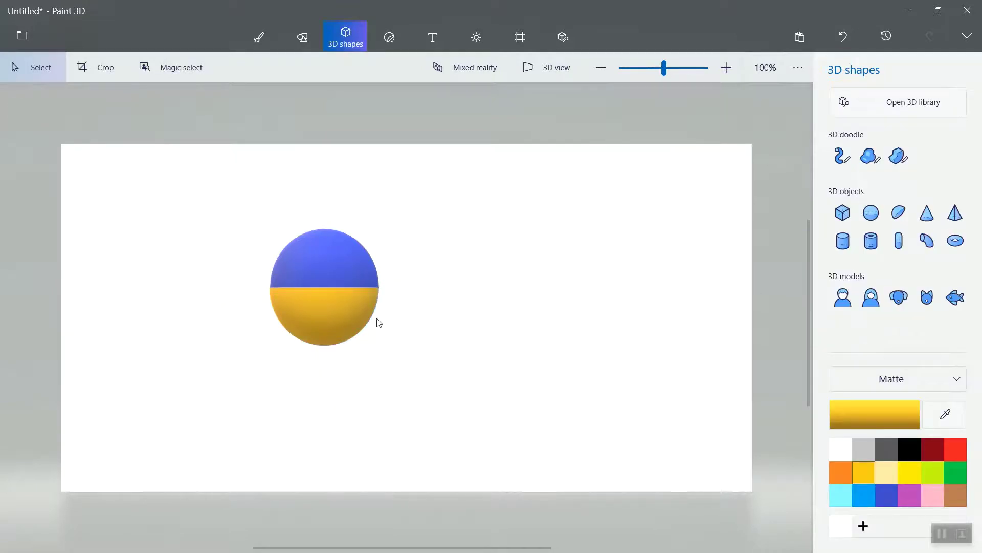
pyautogui.click(310, 308)
pyautogui.click(257, 315)
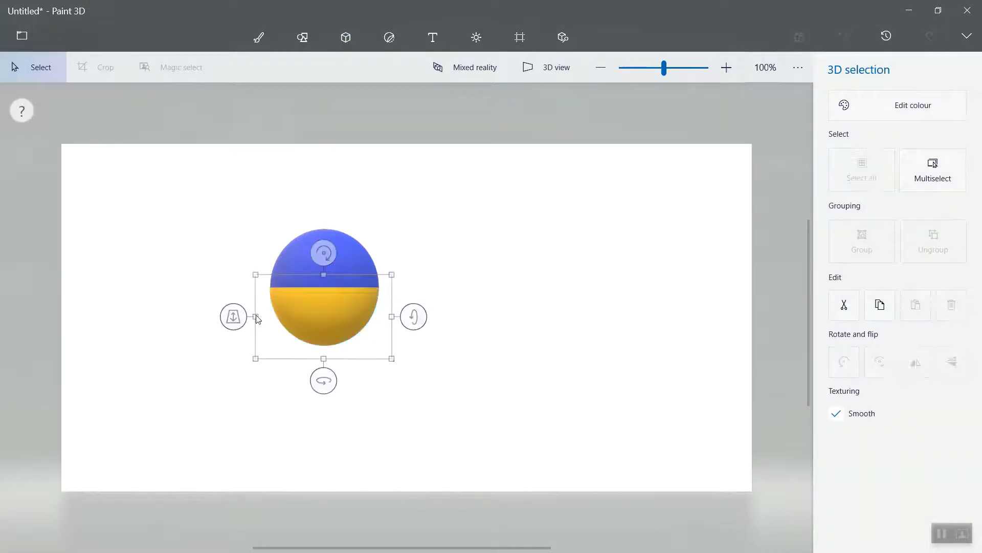
pyautogui.moveTo(255, 315); pyautogui.dragTo(255, 318)
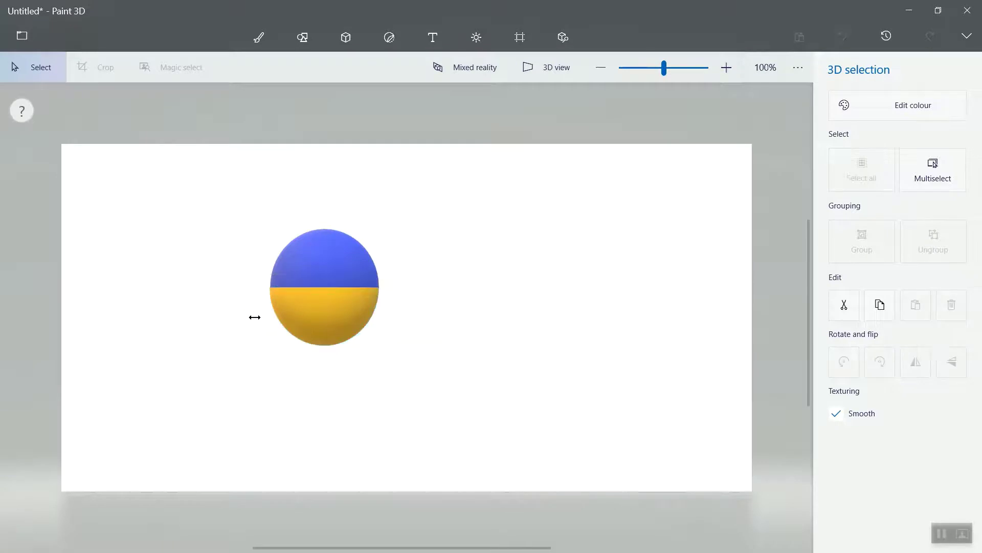
pyautogui.click(609, 324)
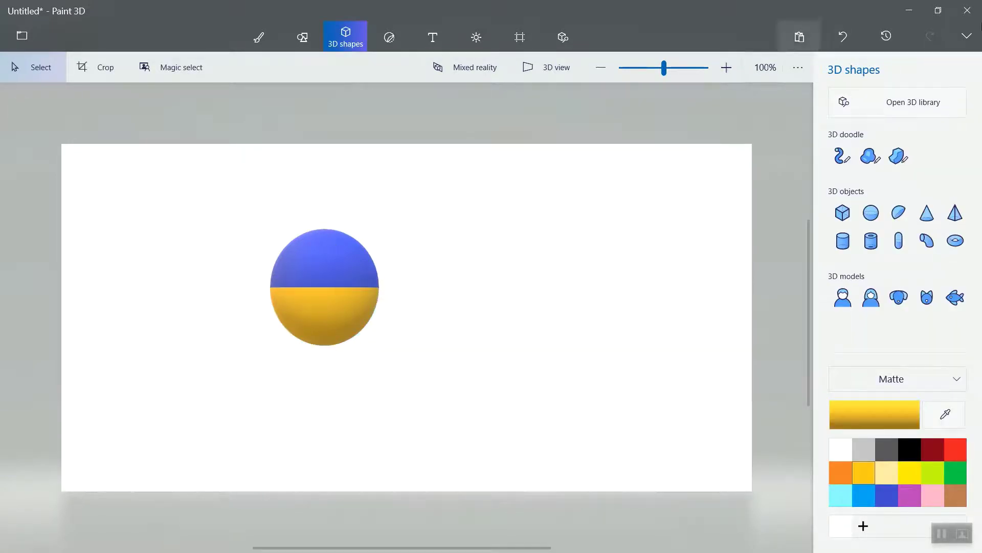
# Apply a Bark texture to the yellow half, shrink it, and place it at the right edge of that half.
pyautogui.click(389, 44)
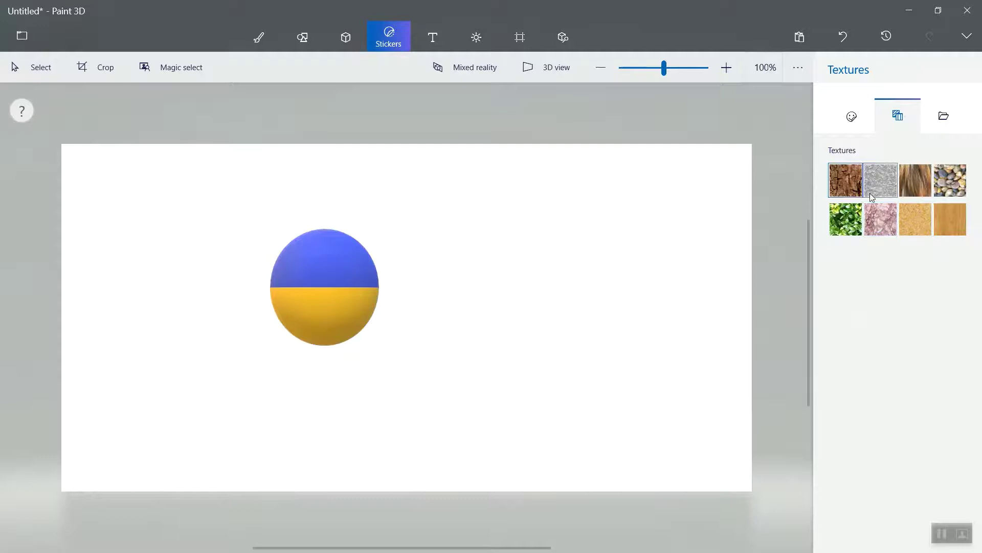
pyautogui.click(350, 297)
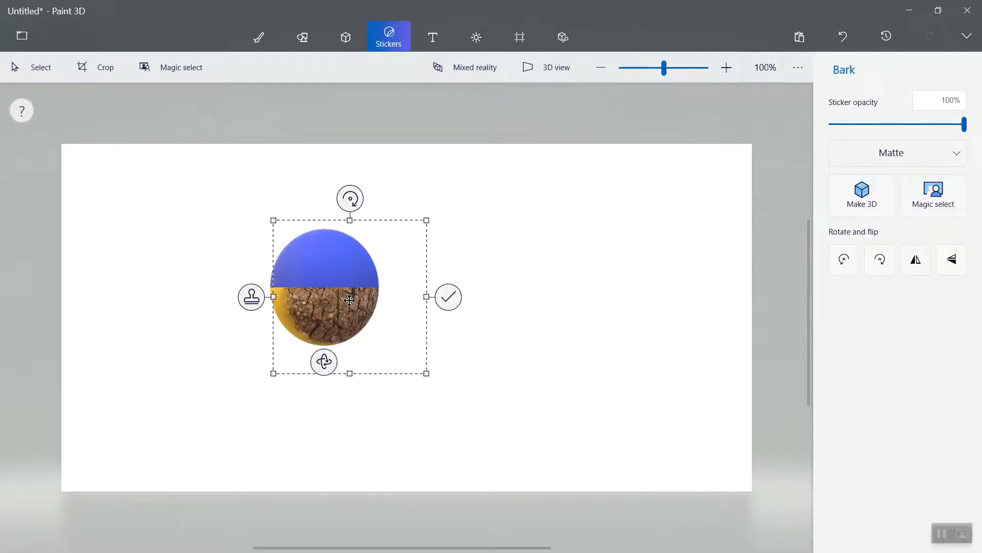
pyautogui.moveTo(306, 317)
pyautogui.mouseDown()
pyautogui.moveTo(314, 307)
pyautogui.moveTo(326, 314)
pyautogui.moveTo(320, 309)
pyautogui.mouseUp()
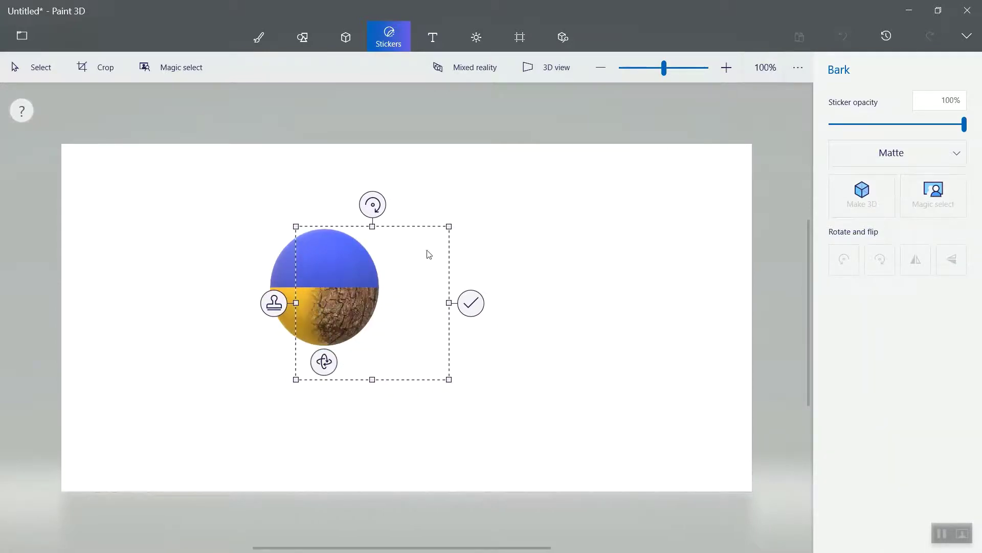
pyautogui.moveTo(449, 226); pyautogui.dragTo(392, 282)
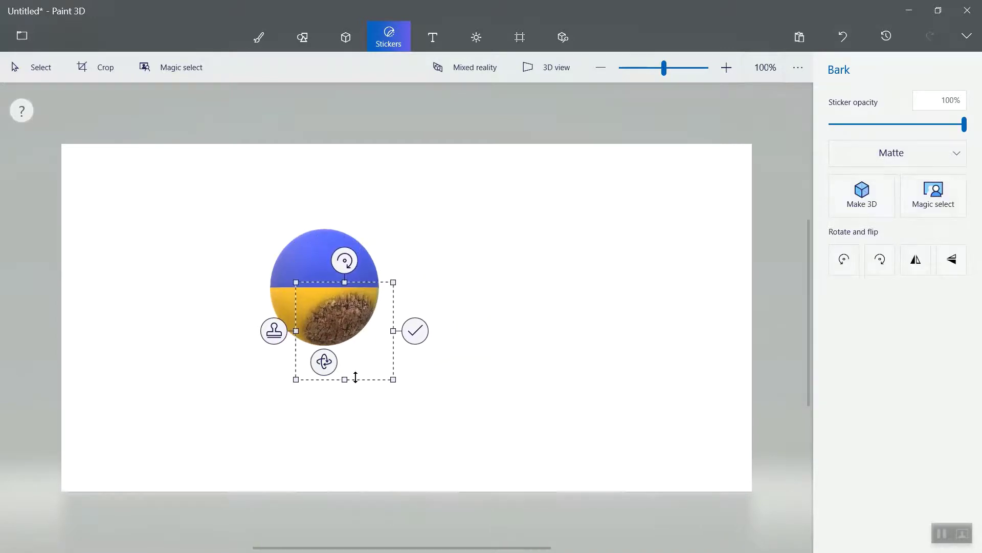
pyautogui.moveTo(346, 378); pyautogui.dragTo(379, 318)
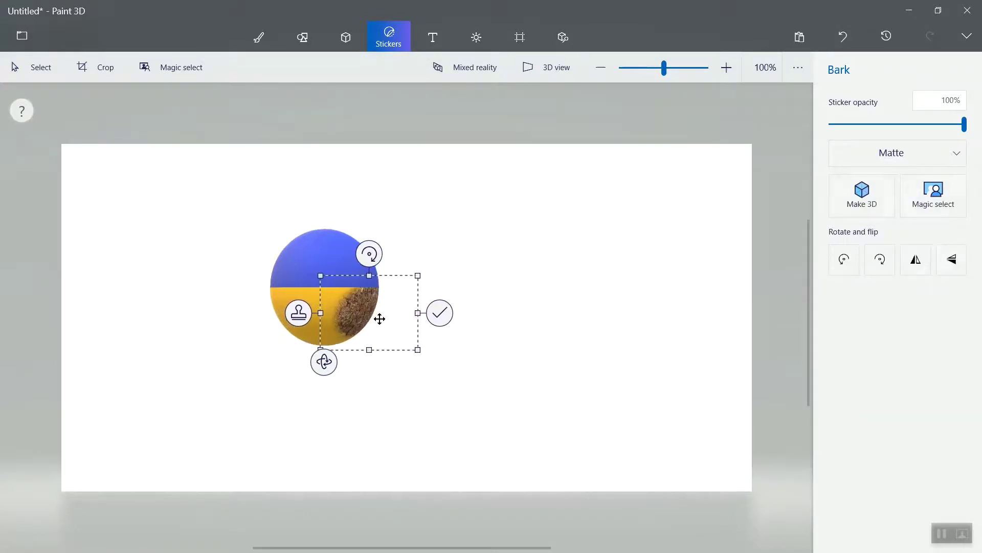
pyautogui.click(461, 323)
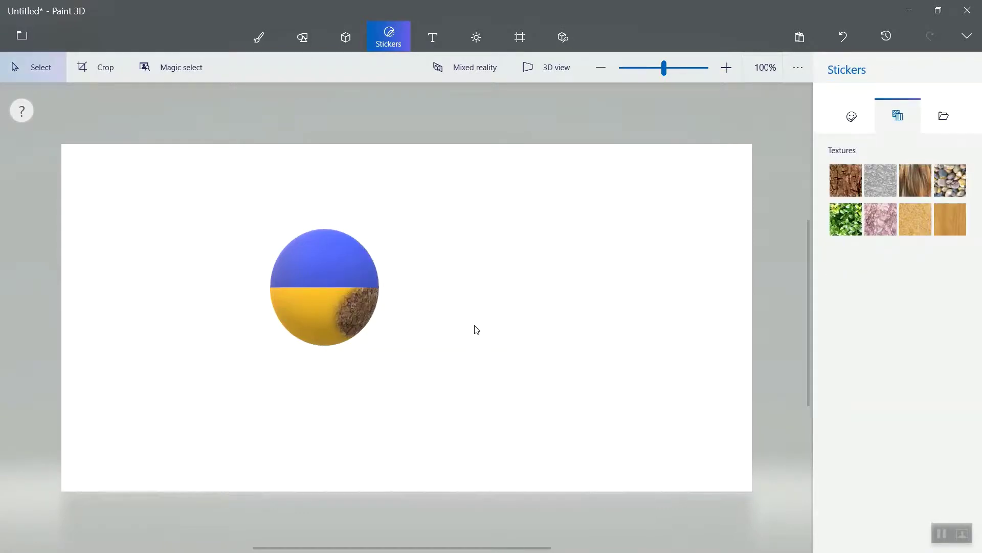
# Apply a Gravel texture to the blue half of the ball, shift it toward the lower right and reduce its height from above.
pyautogui.click(956, 189)
pyautogui.click(309, 251)
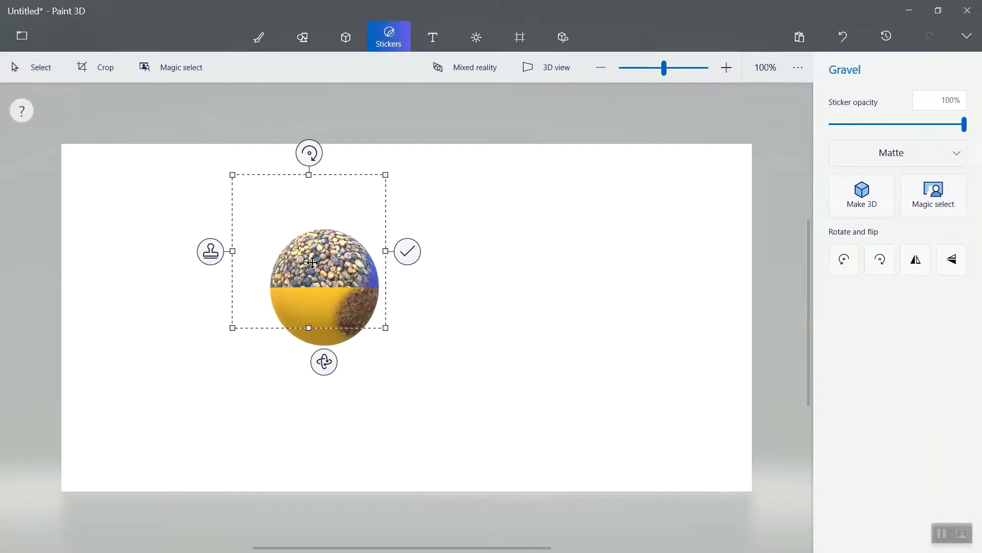
pyautogui.moveTo(326, 275); pyautogui.dragTo(354, 285)
pyautogui.moveTo(328, 252); pyautogui.dragTo(326, 257)
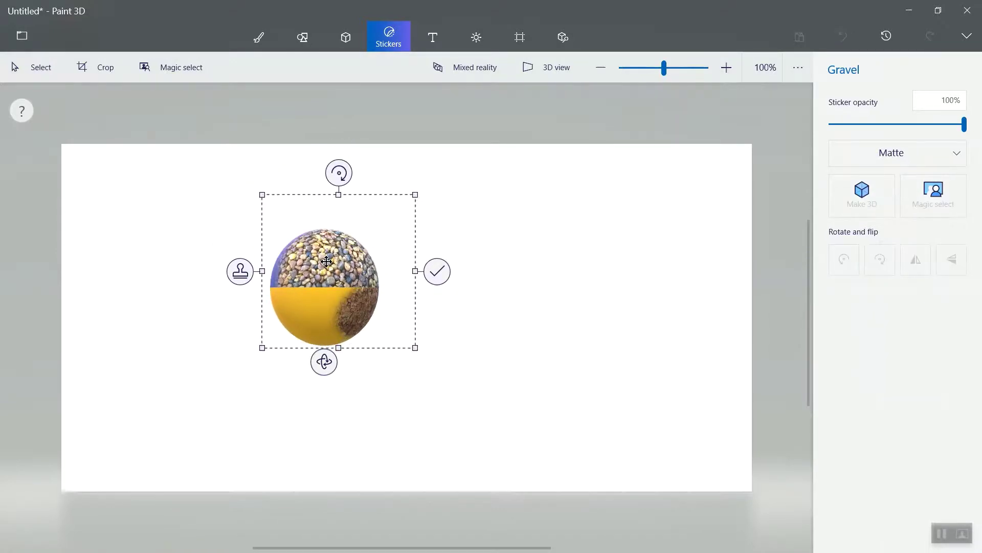
pyautogui.moveTo(338, 191); pyautogui.dragTo(327, 228)
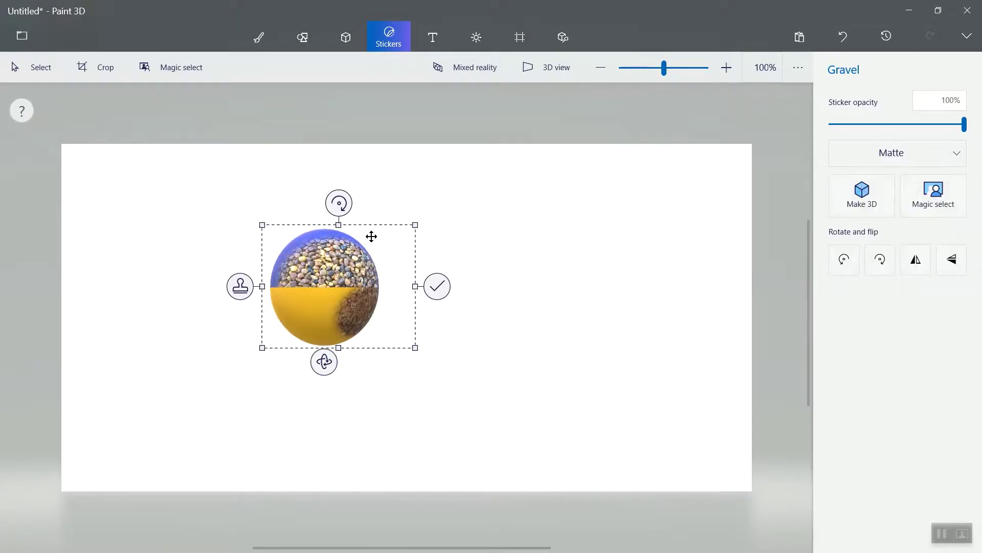
pyautogui.click(439, 288)
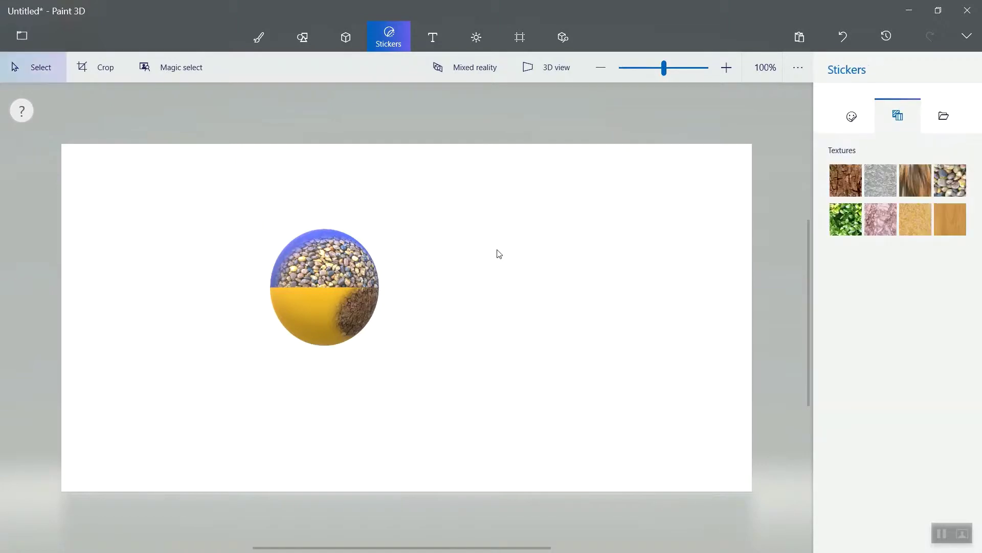
# Nudge the gravel-textured sphere slightly upward and deselect it.
pyautogui.click(307, 259)
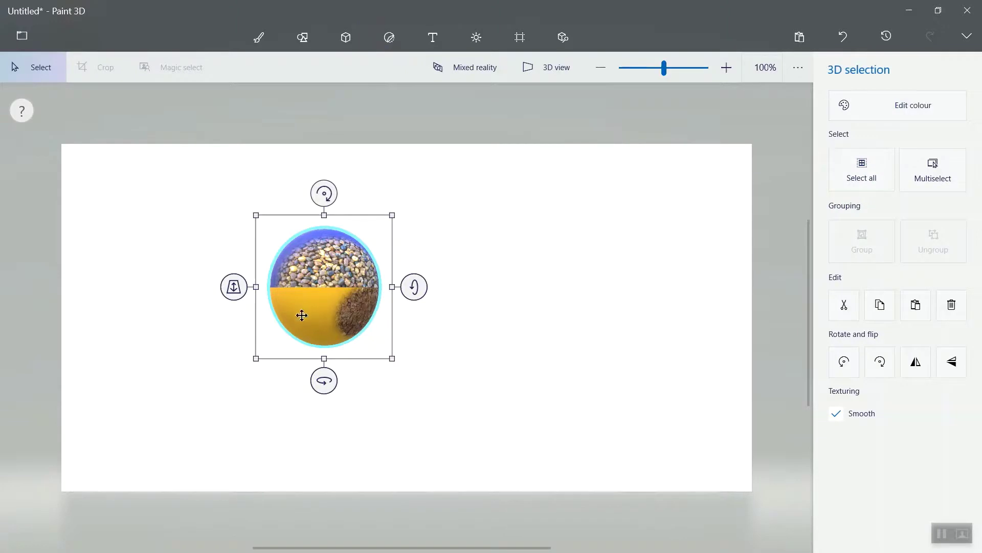
pyautogui.moveTo(330, 264); pyautogui.dragTo(330, 261)
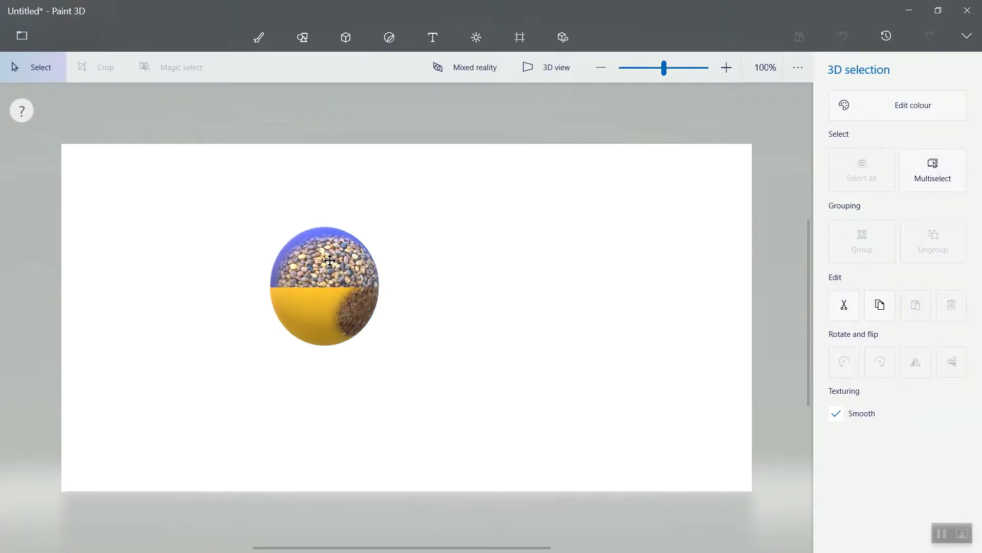
pyautogui.click(420, 231)
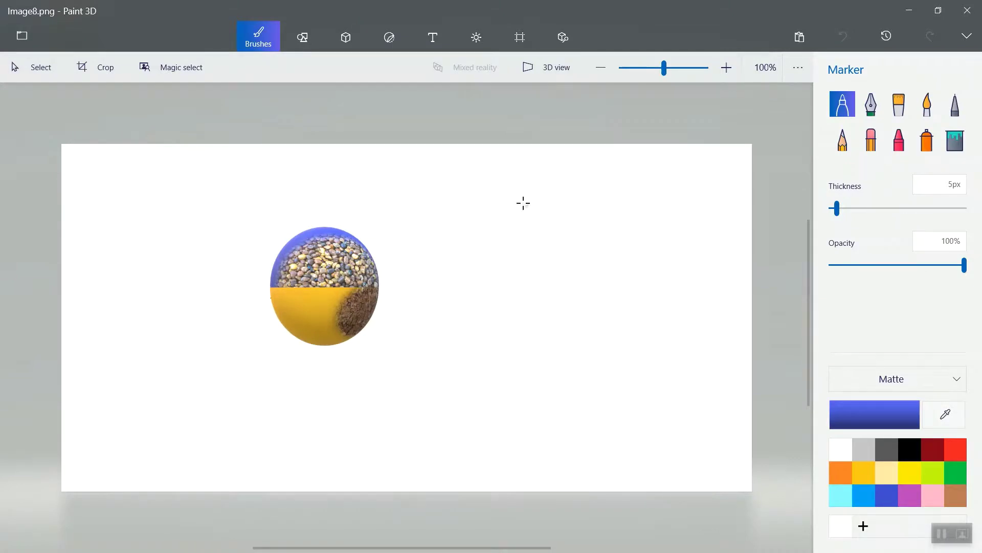
# Set up 2D text with the Rage font at size 16.
pyautogui.click(433, 37)
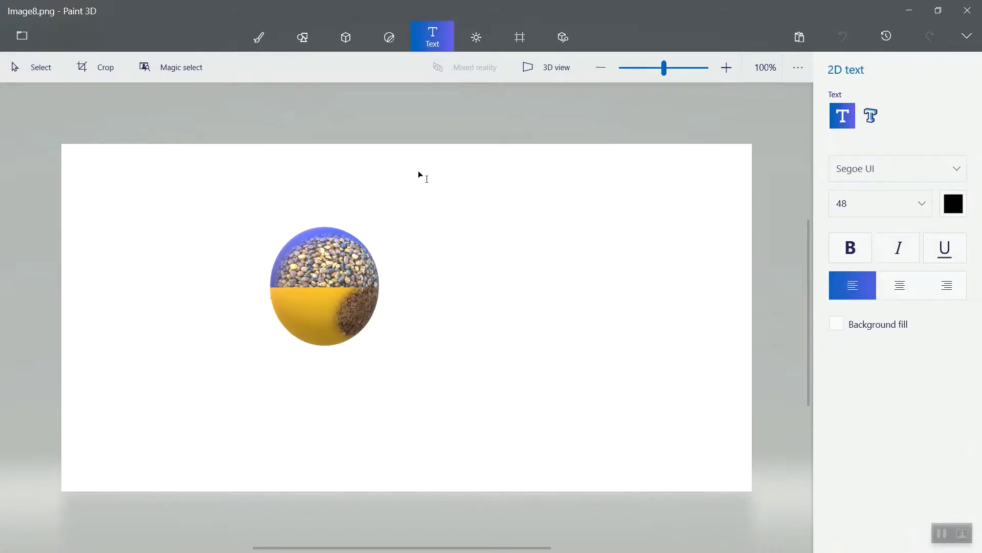
pyautogui.click(923, 200)
pyautogui.scroll(3, 875, 164)
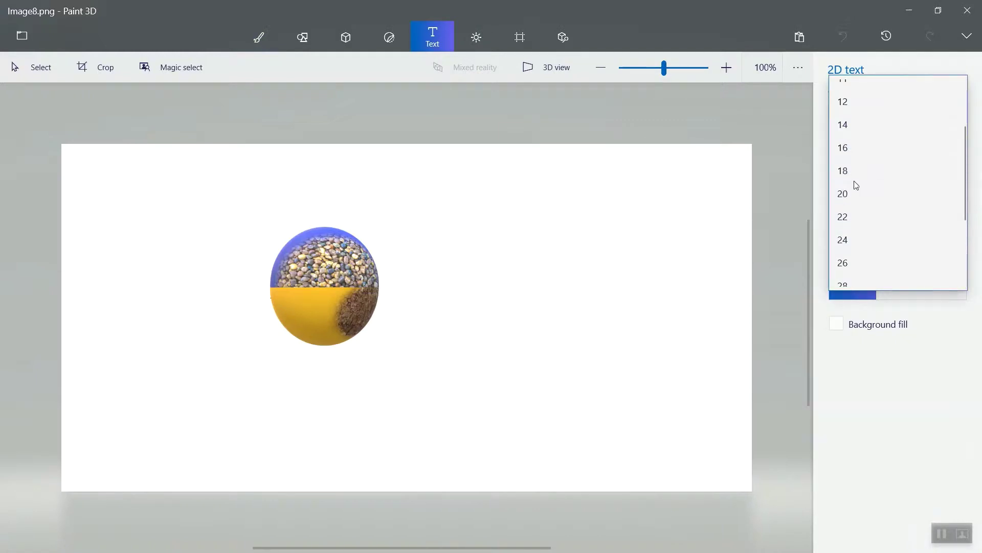
pyautogui.click(850, 153)
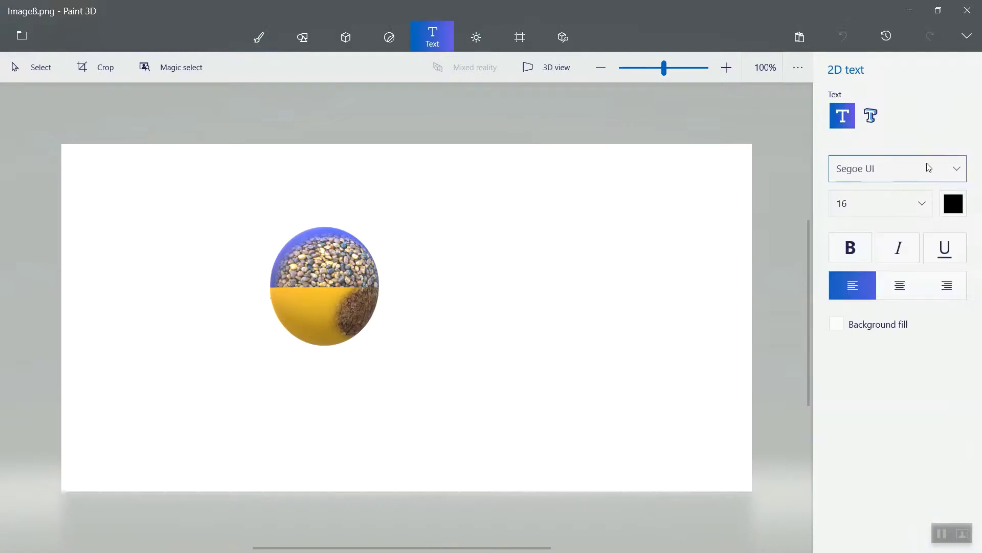
pyautogui.click(965, 167)
pyautogui.scroll(3, 917, 213)
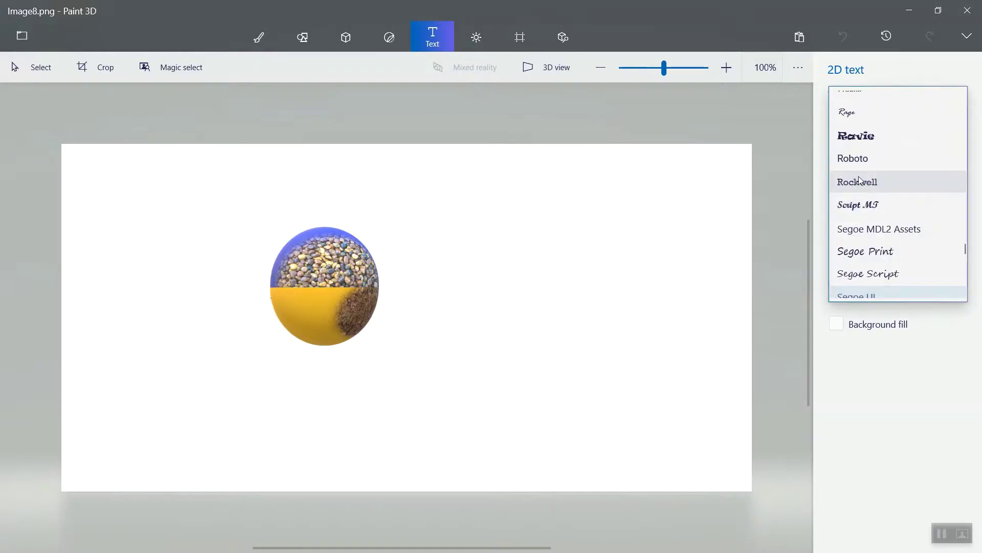
pyautogui.click(857, 174)
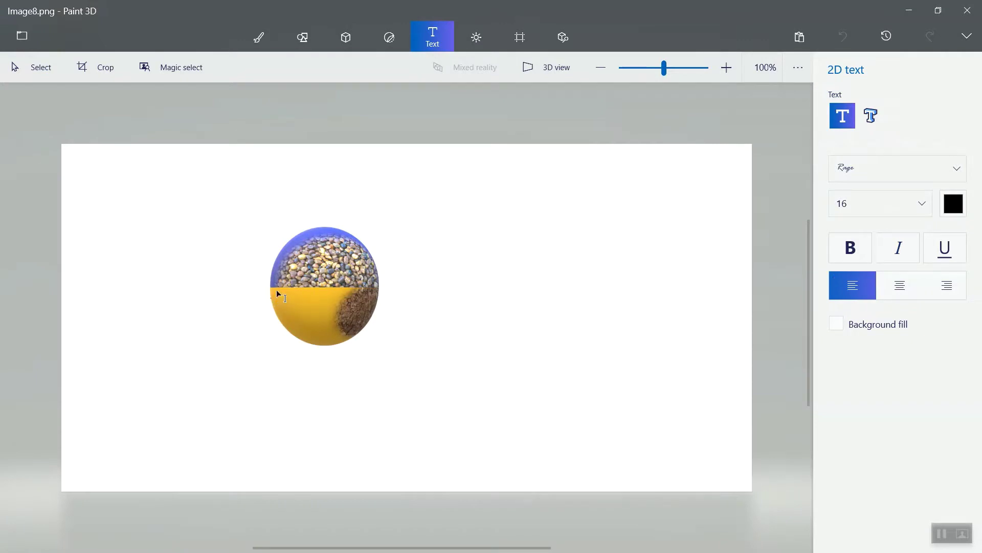
# Write "StudyCodeTech.com" across the upper part of the ball's yellow half and save the image.
pyautogui.moveTo(331, 320); pyautogui.dragTo(375, 309)
pyautogui.write('S')
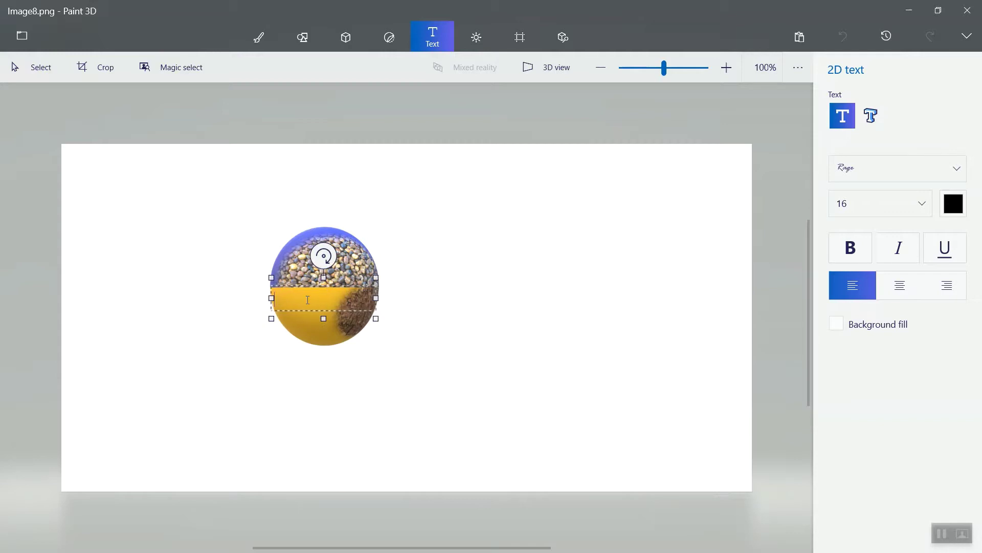
pyautogui.write('tudyCodeTech.com')
pyautogui.click(310, 325)
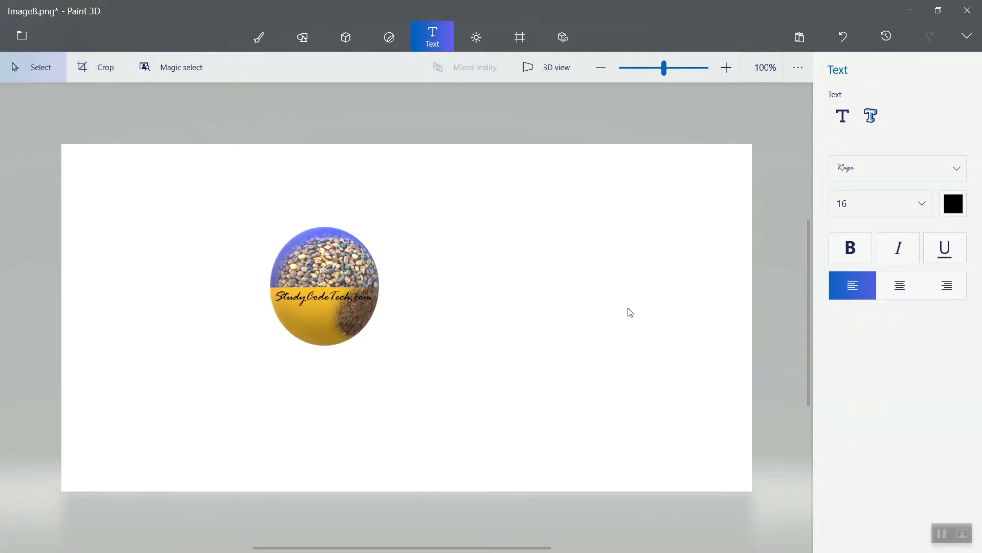
pyautogui.hotkey('ctrl', 's')
# Crop the canvas closely around the ball to 250 px wide and 270 px high.
pyautogui.hotkey('ctrl', 'shift', 'c')
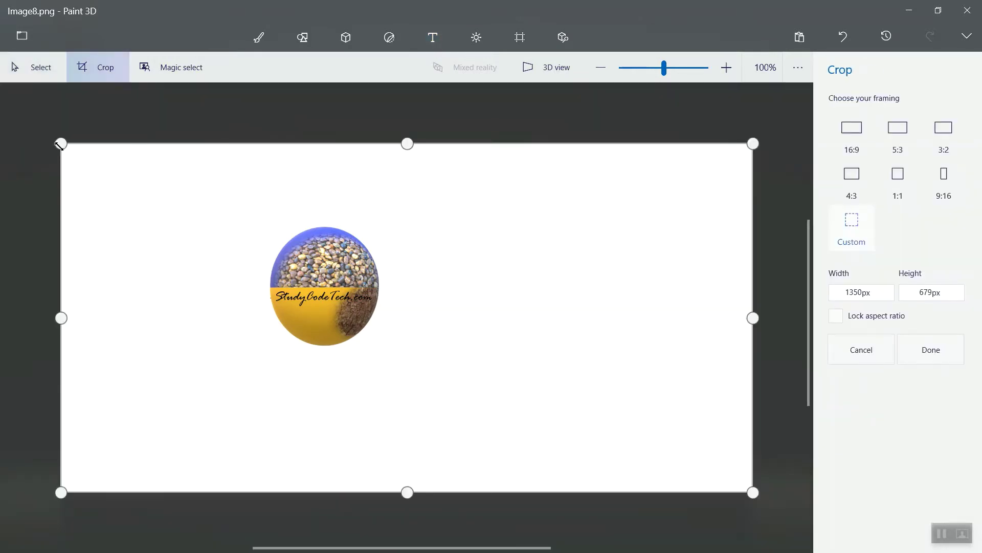
pyautogui.moveTo(59, 145); pyautogui.dragTo(256, 175)
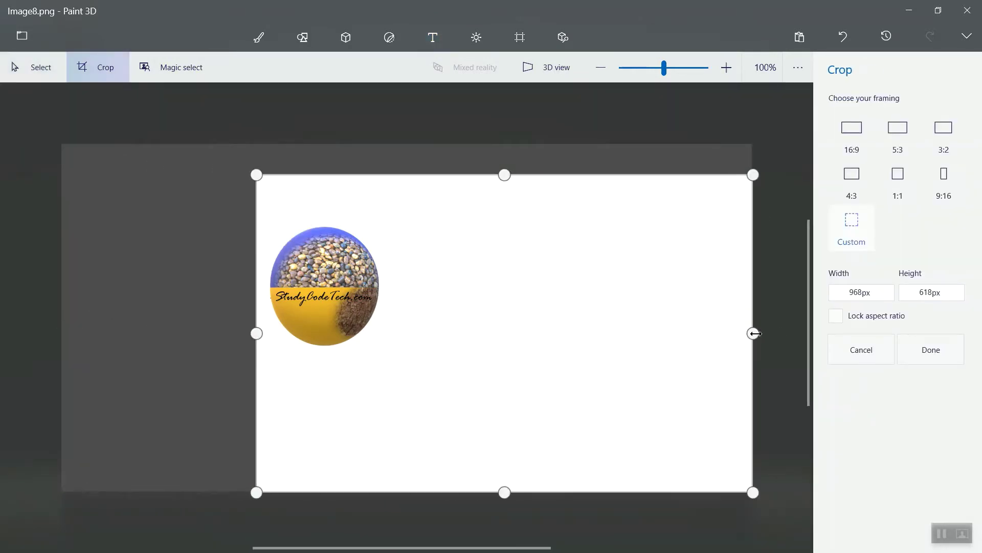
pyautogui.moveTo(754, 334); pyautogui.dragTo(398, 307)
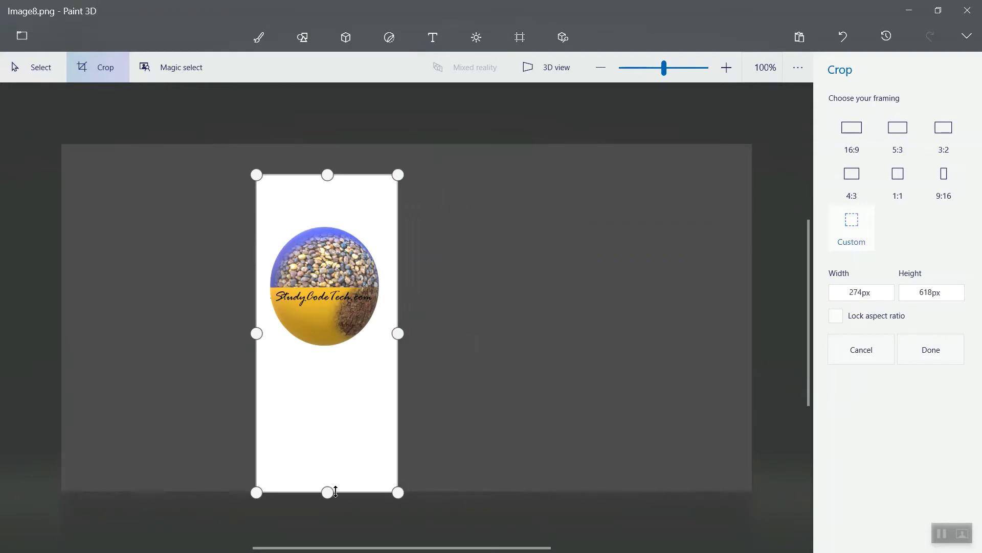
pyautogui.moveTo(336, 492); pyautogui.dragTo(341, 362)
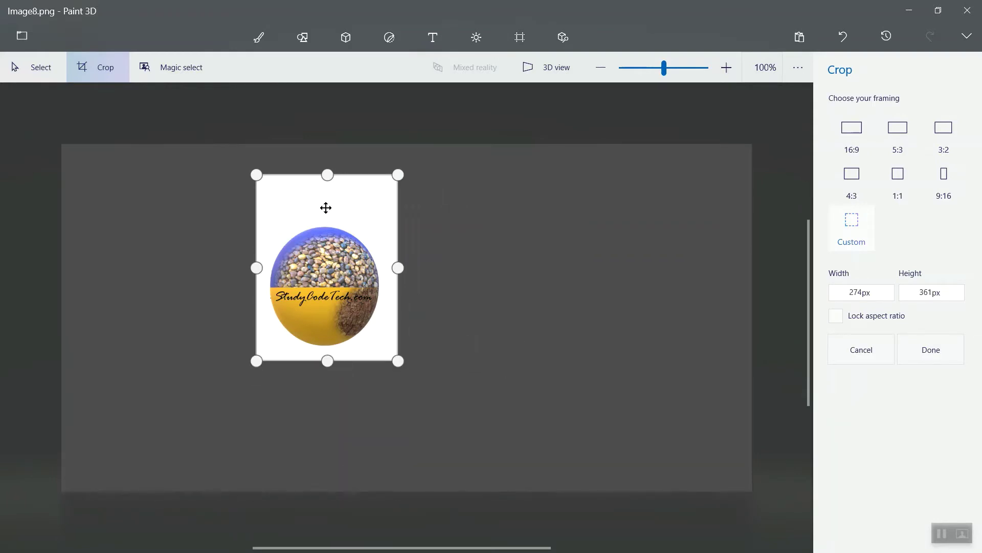
pyautogui.moveTo(327, 175); pyautogui.dragTo(328, 220)
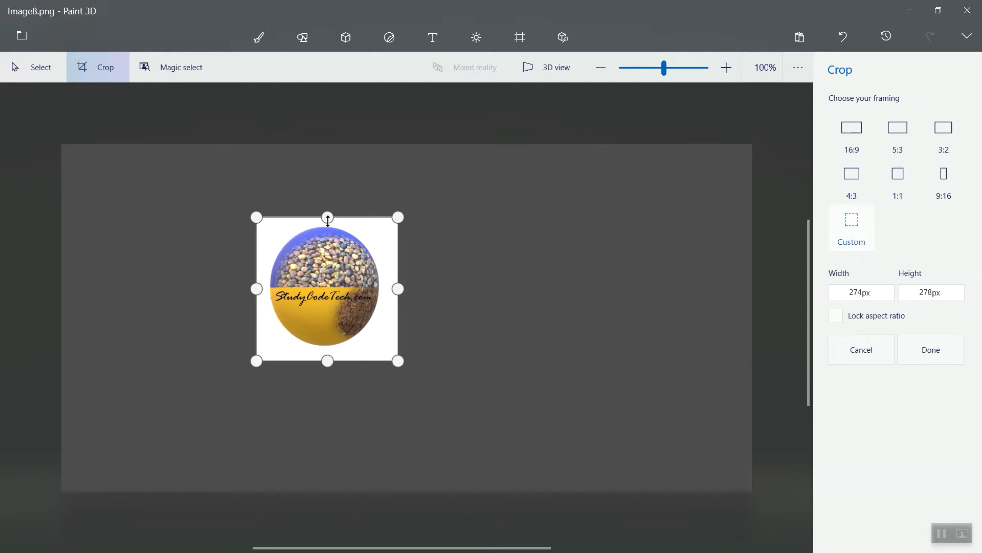
pyautogui.moveTo(257, 289); pyautogui.dragTo(261, 289)
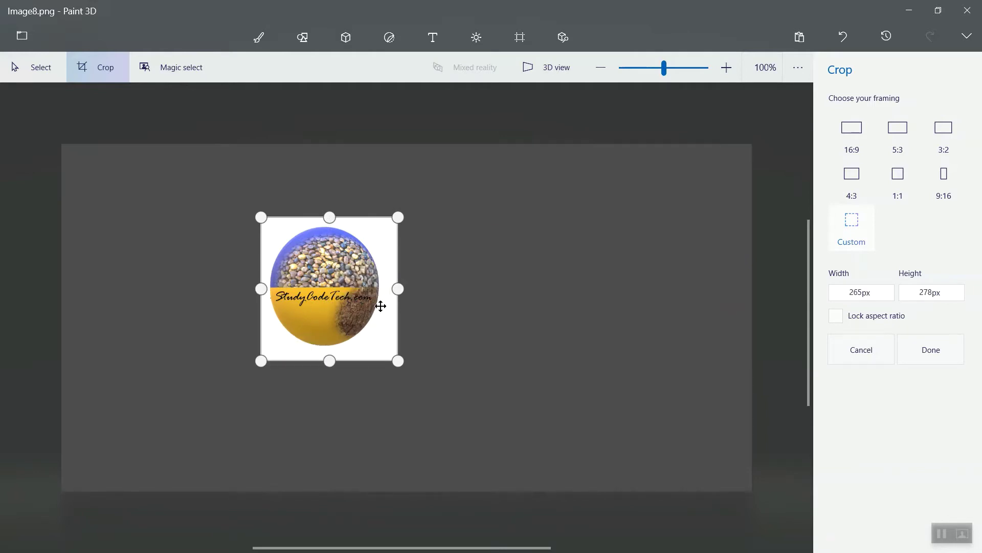
pyautogui.moveTo(398, 288); pyautogui.dragTo(390, 289)
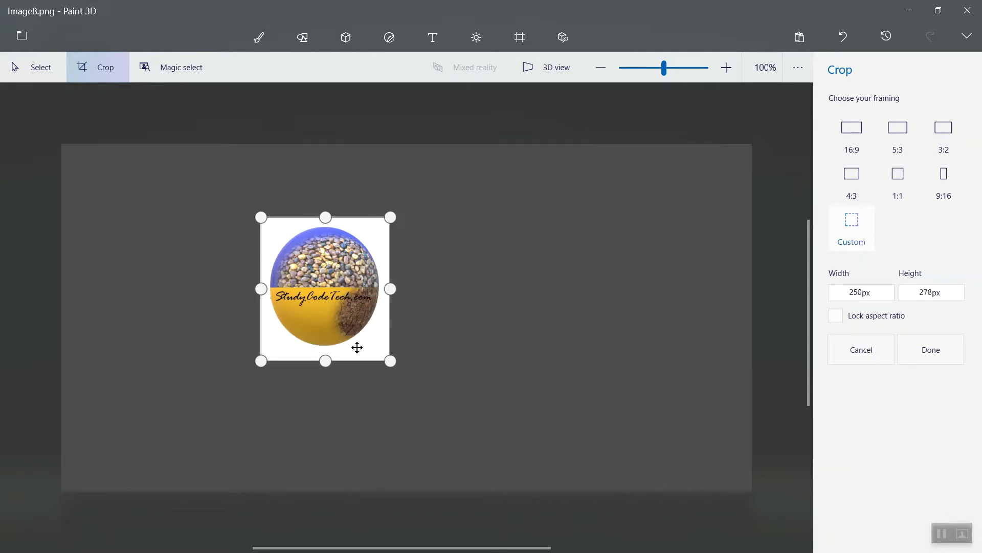
pyautogui.moveTo(326, 361); pyautogui.dragTo(326, 357)
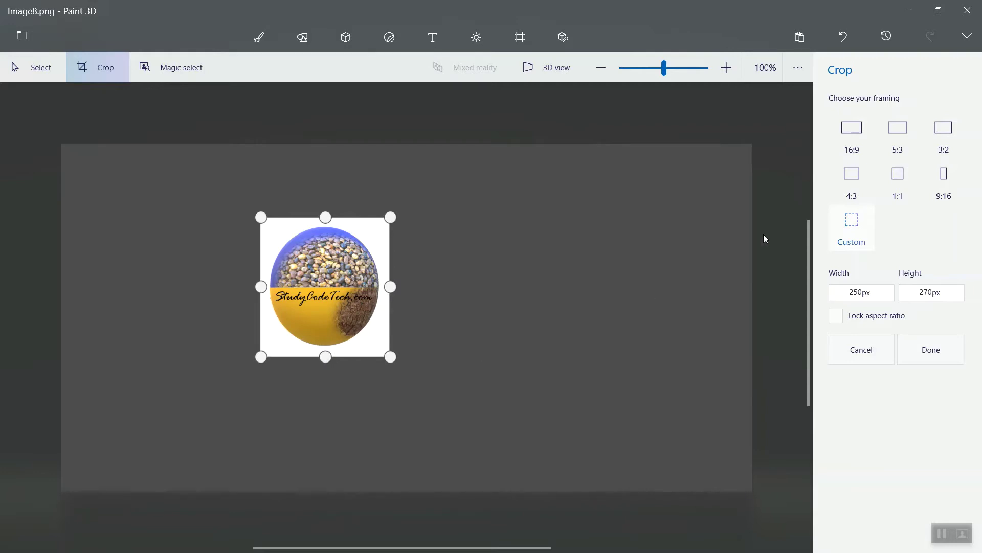
pyautogui.click(49, 67)
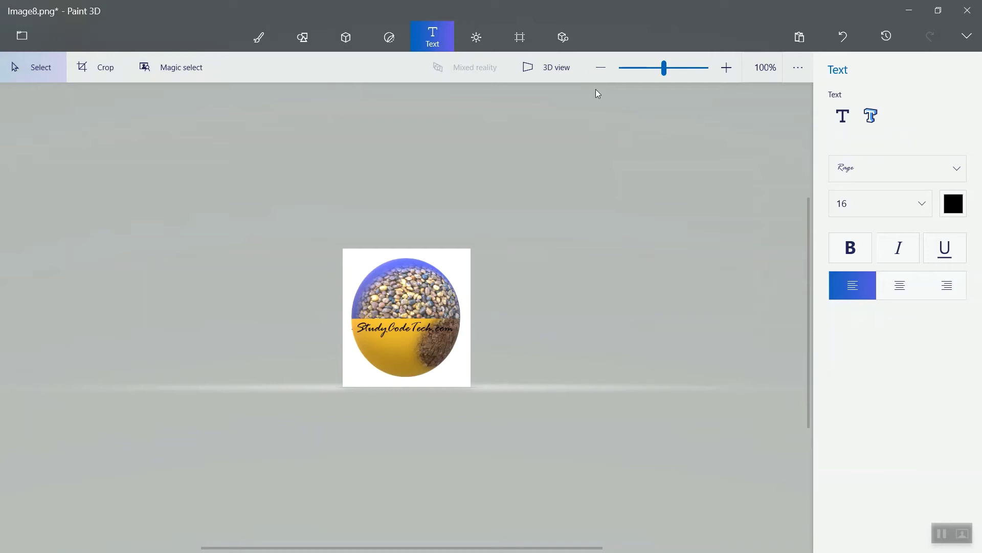
# Fill the white background around the ball with matte black.
pyautogui.click(259, 35)
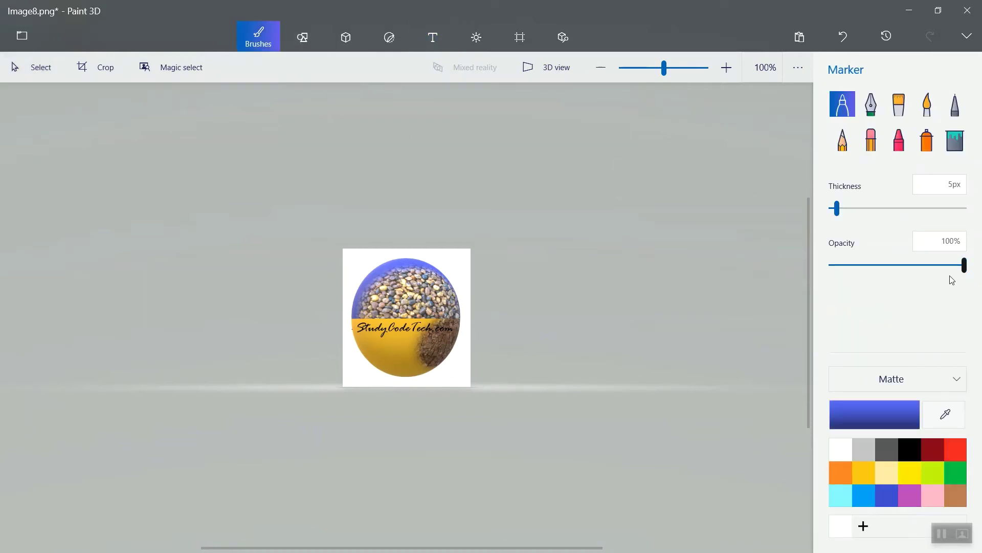
pyautogui.click(909, 447)
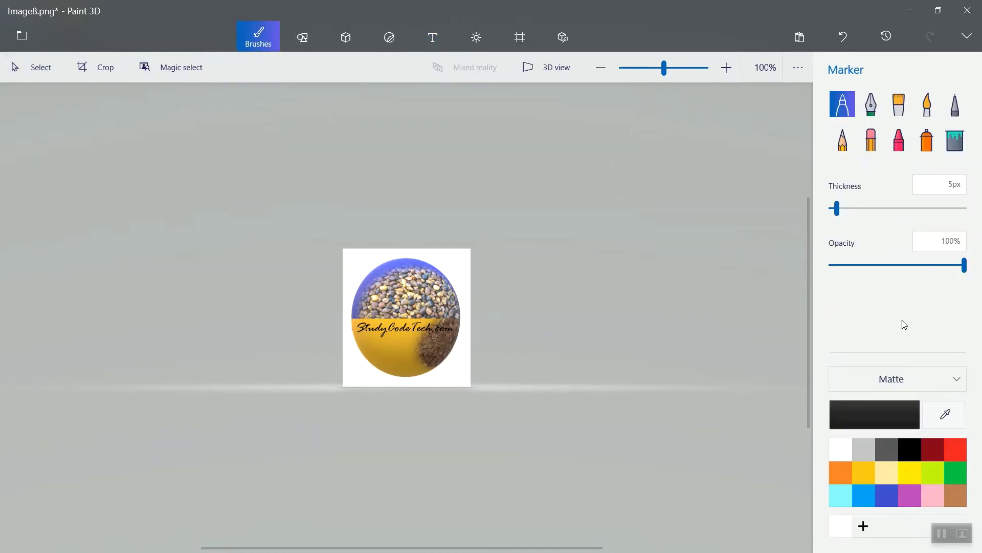
pyautogui.click(955, 139)
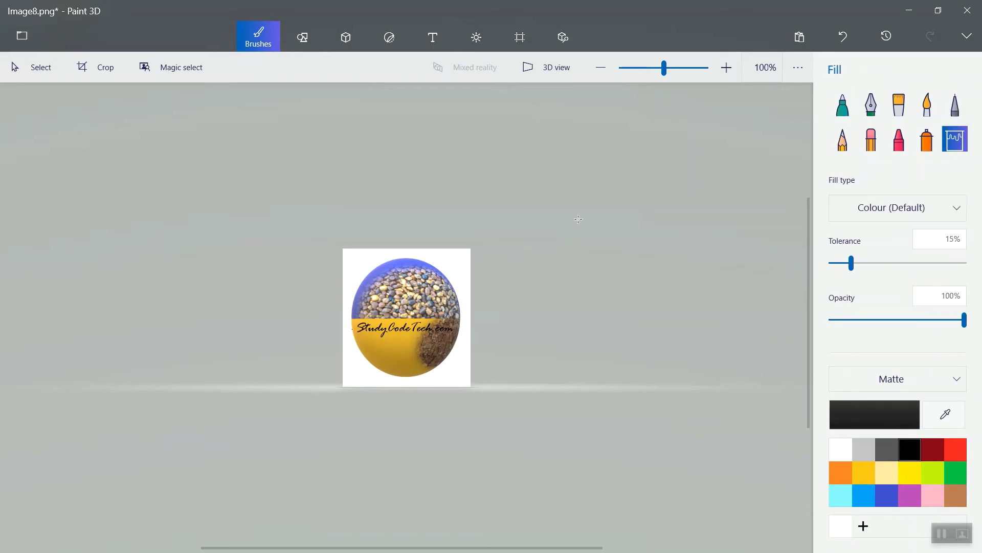
pyautogui.click(460, 267)
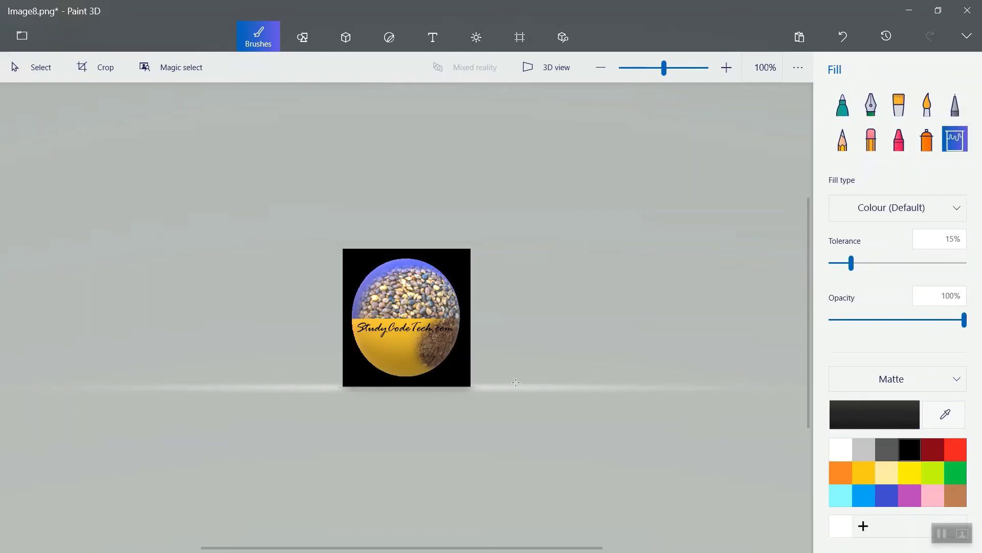